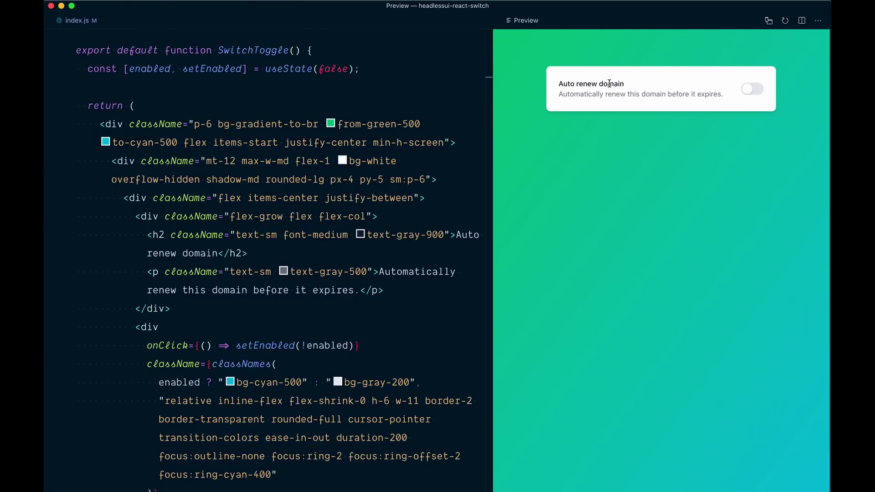
Step: Toggle the Auto renew switch on and back off in the preview
click(748, 93)
click(749, 93)
click(88, 68)
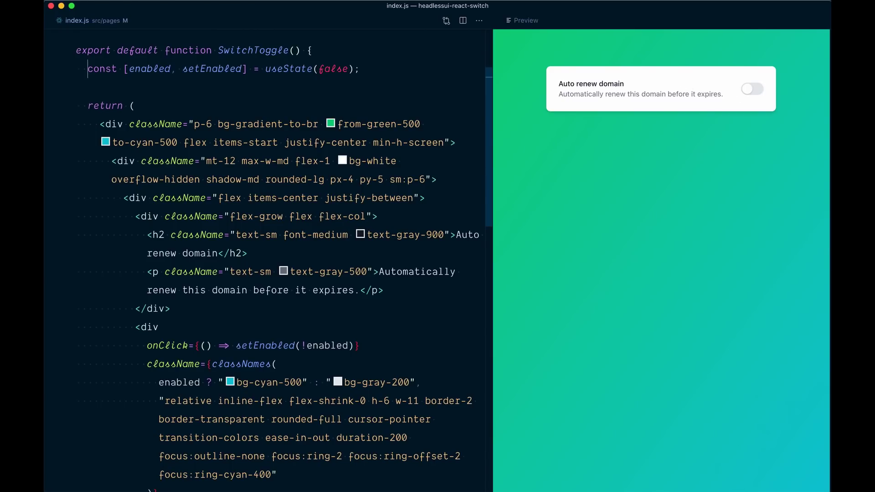
Step: Highlight the useState line, then setEnabled and !enabled in the onClick handler
key(shift+End)
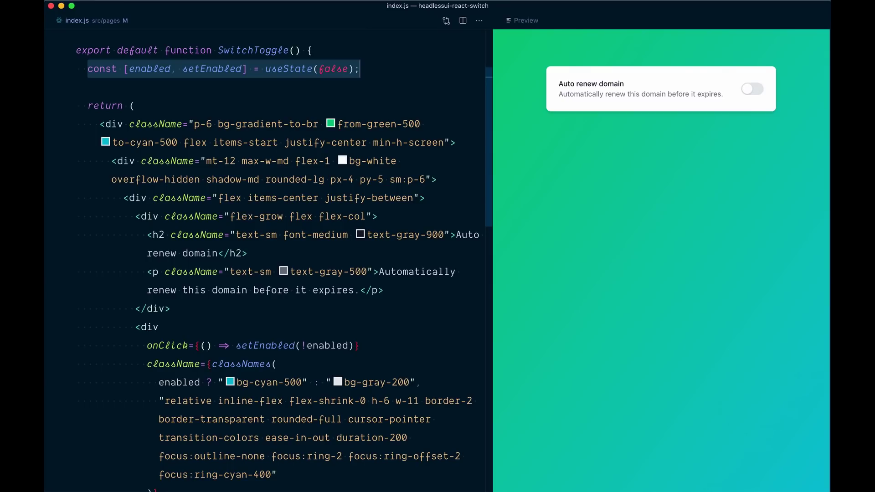
scroll(285, 255, down, 1)
scroll(284, 254, down, 4)
scroll(284, 255, down, 3)
scroll(285, 254, down, 1)
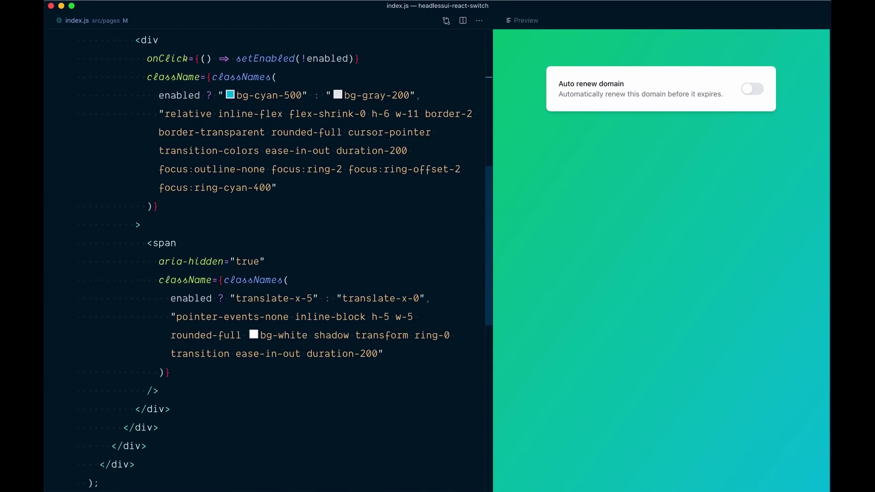
key(Down)
key(Right)
key(Right)
key(Right)
key(Right)
key(Right)
key(Right)
key(Right)
key(alt+shift+Right)
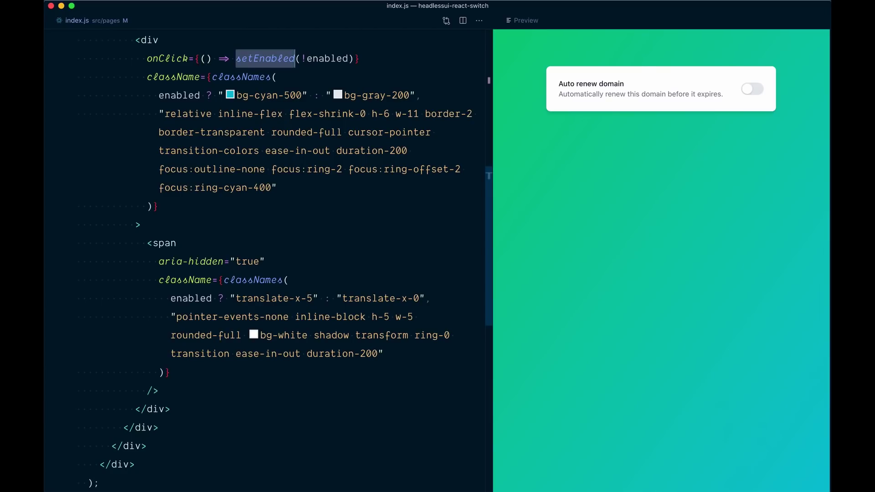
key(Right)
key(Right)
key(shift+Right)
key(alt+shift+Right)
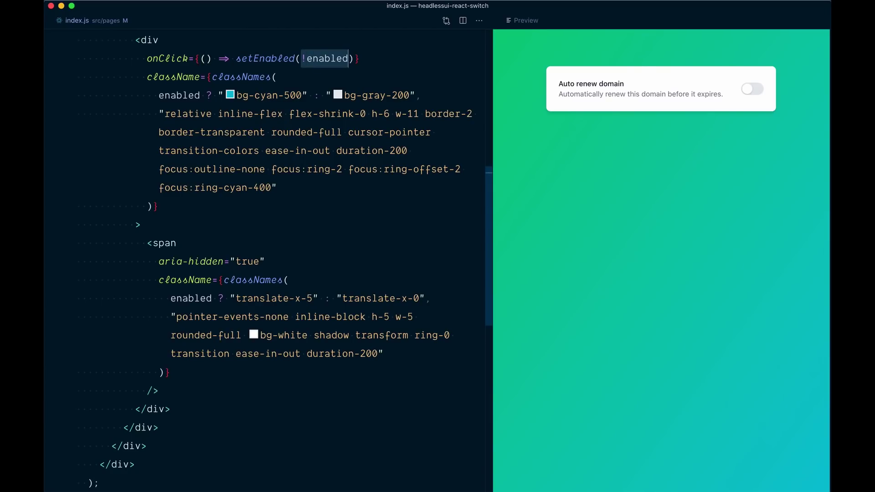
Step: Toggle the preview switch repeatedly while marking the knob span and the on/off state text
click(787, 106)
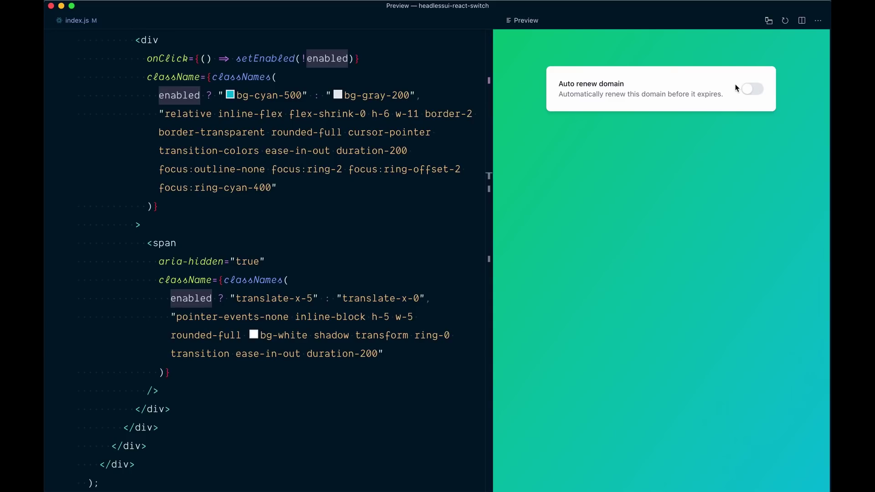
click(749, 94)
click(749, 94)
key(super+1)
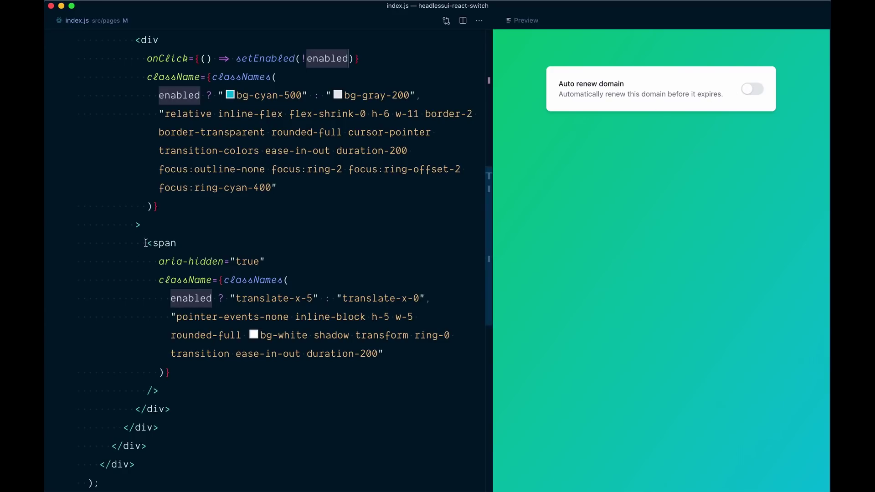
click(145, 243)
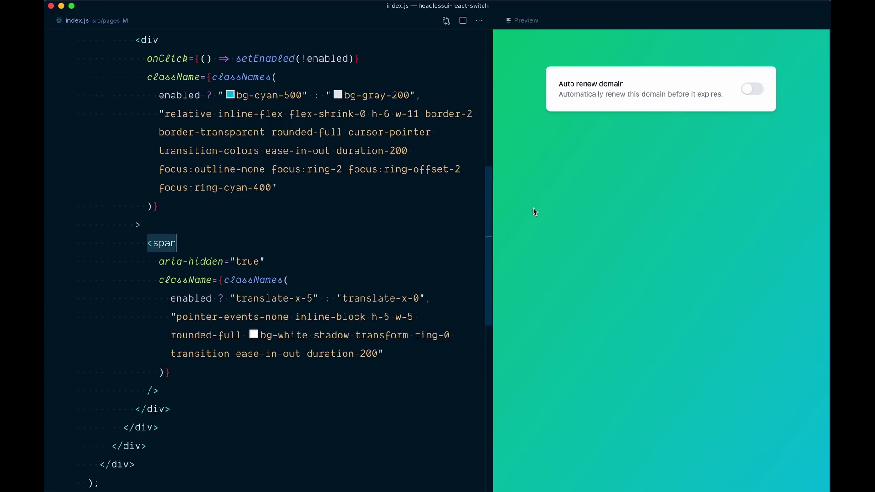
click(750, 89)
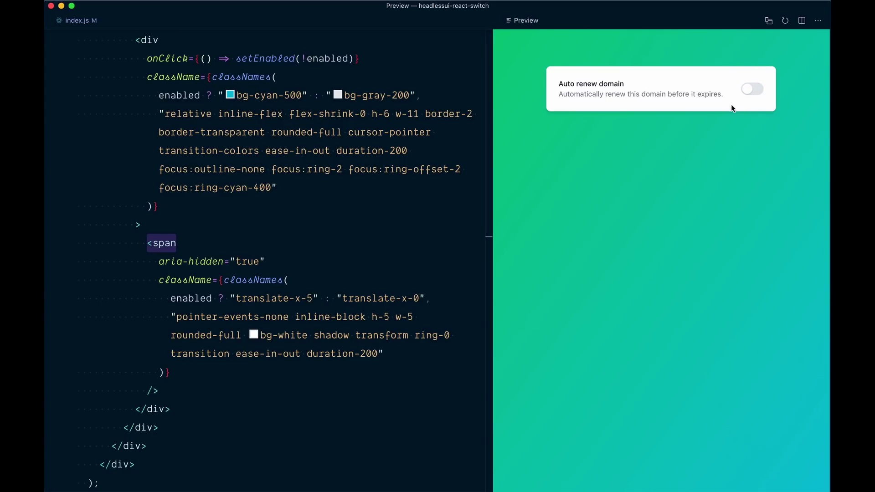
click(749, 95)
click(749, 95)
click(750, 94)
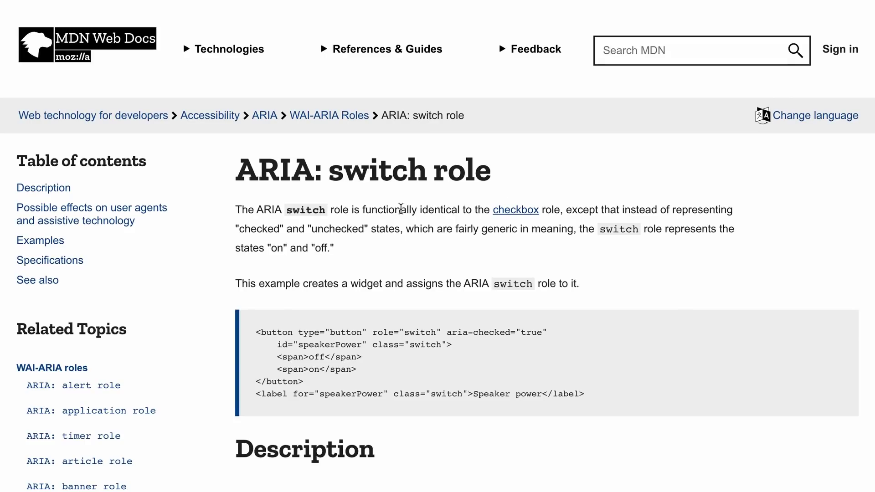
drag(264, 247, 342, 252)
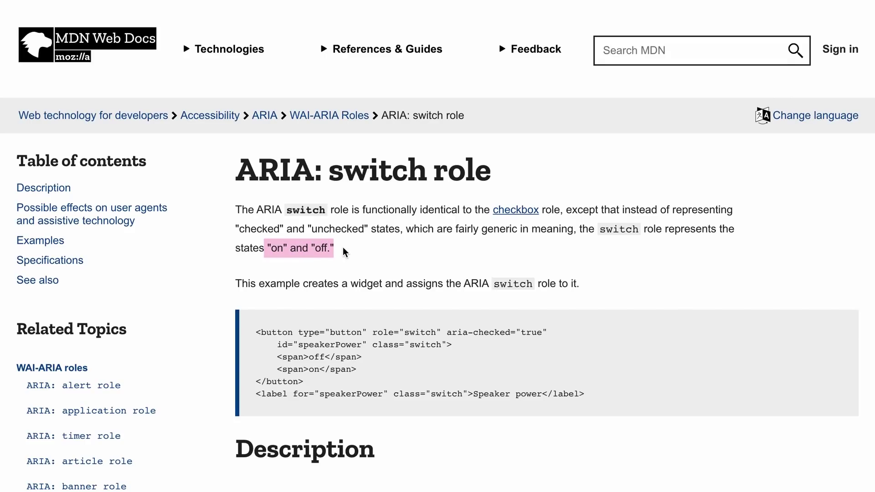
click(342, 248)
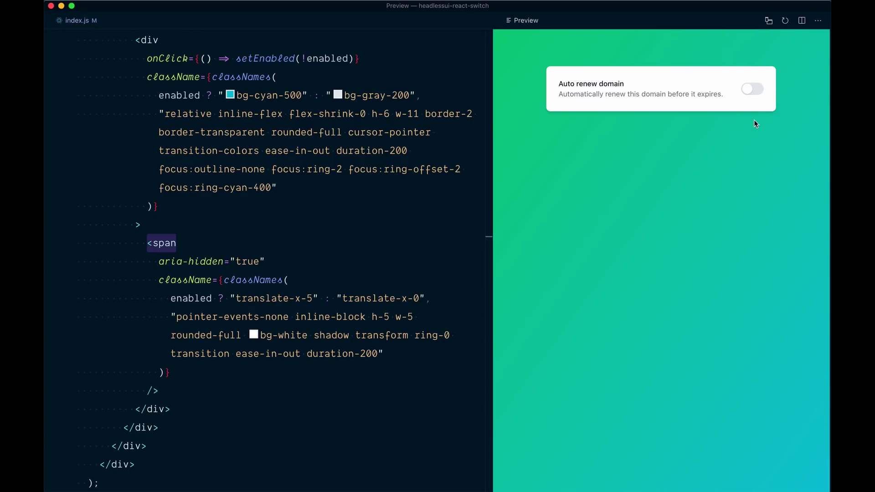
Step: Select the whole onClick attribute and bring up the project terminal
click(146, 58)
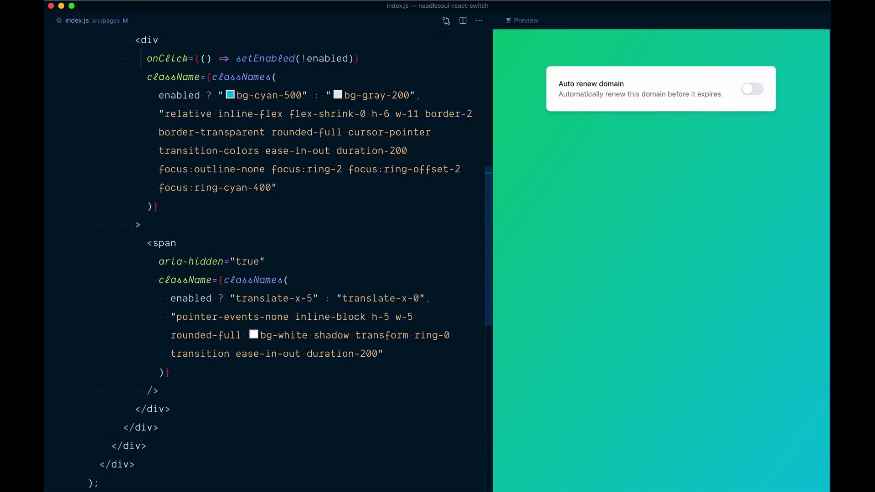
key(alt+shift+Right)
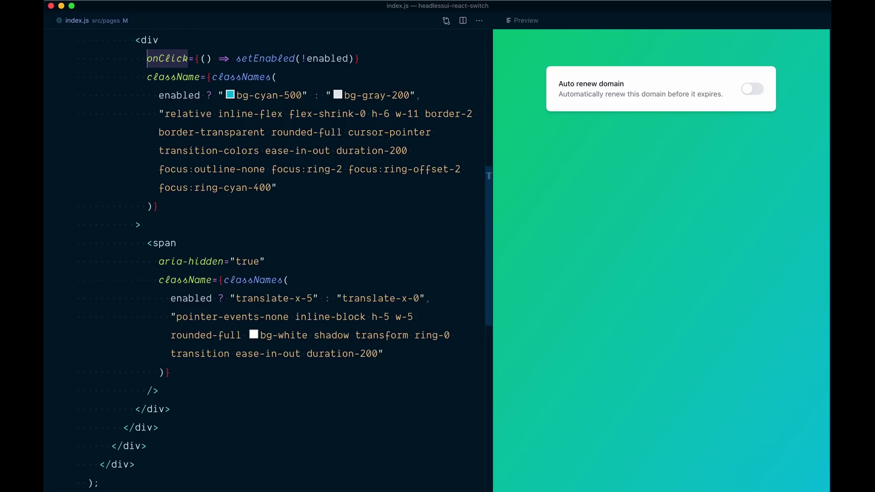
key(alt+shift+Right)
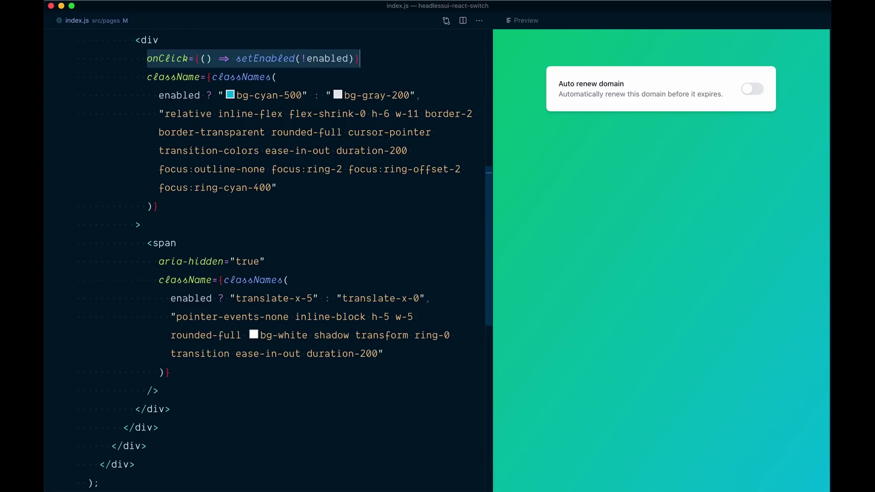
key(ctrl+grave)
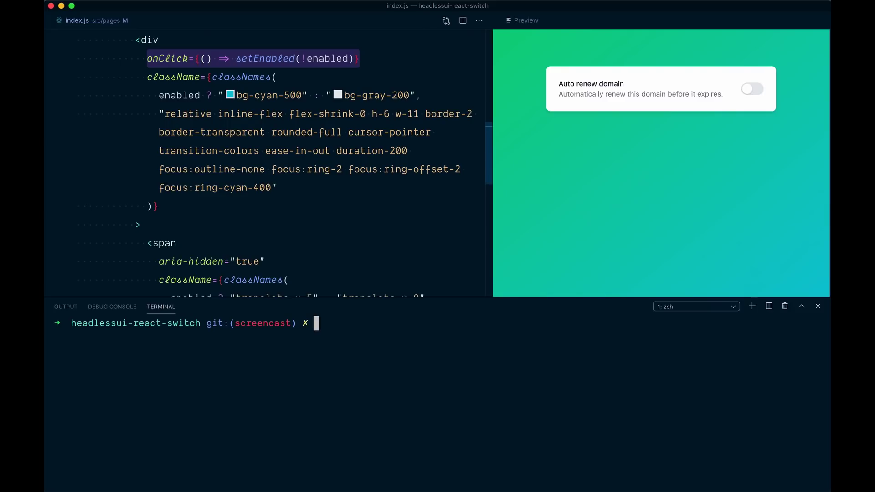
text(npm install @headlessui/react)
key(Return)
key(super+k)
key(ctrl+grave)
scroll(266, 260, up, 3)
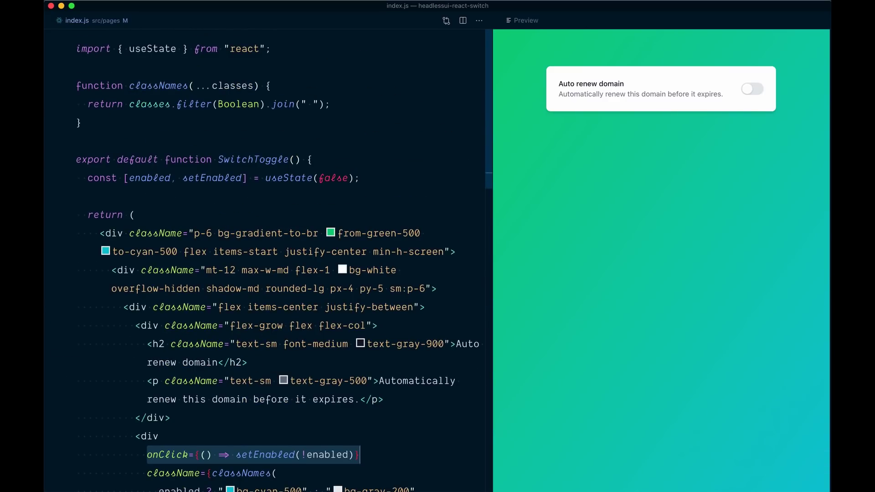
key(super+Up)
key(super+Right)
key(Return)
text(import { Switch } from '@he)
key(Return)
text(;)
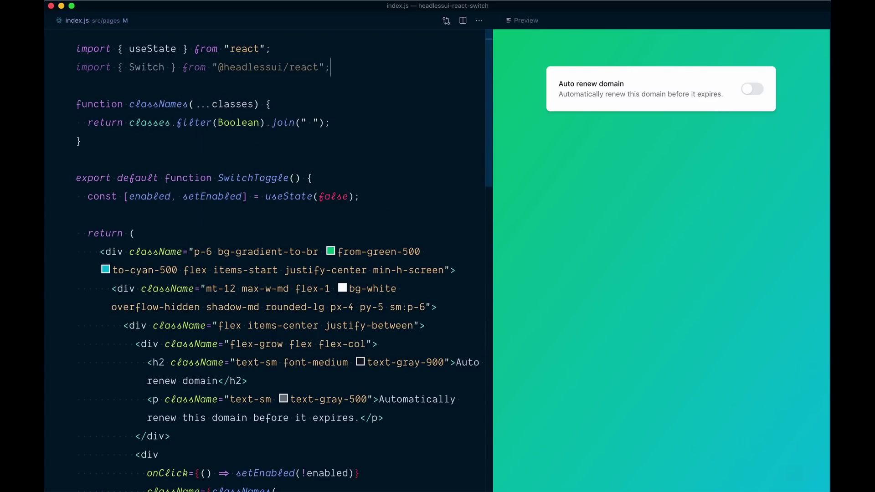
scroll(225, 119, down, 5)
scroll(225, 119, down, 2)
scroll(224, 120, down, 4)
scroll(224, 119, down, 6)
scroll(225, 119, down, 1)
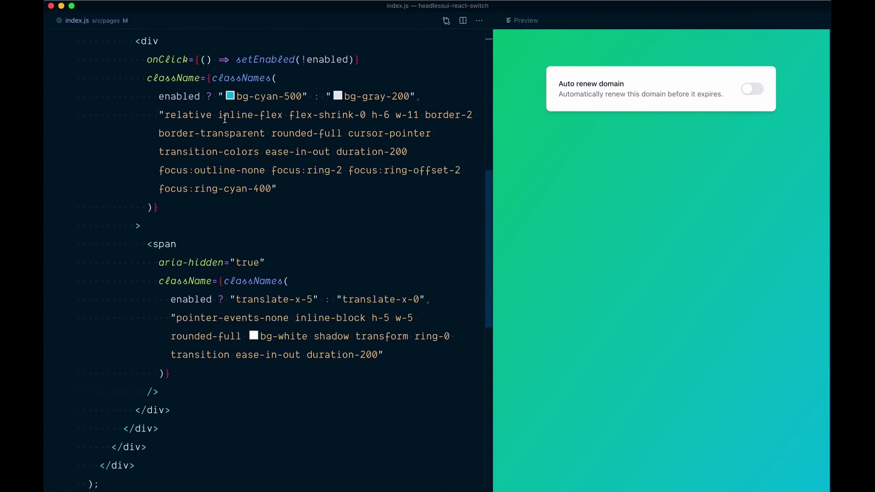
click(169, 43)
key(BackSpace)
key(BackSpace)
key(BackSpace)
text(Switch)
key(Escape)
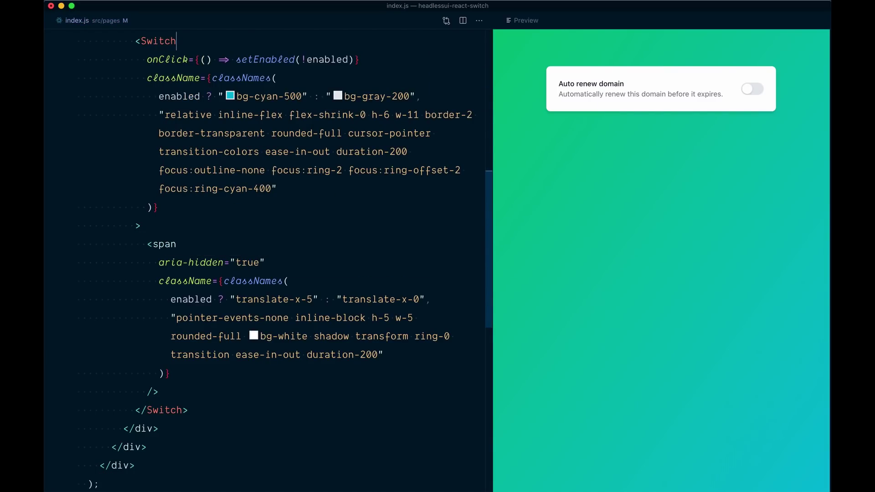
Step: Add checked={enabled} as a new prop on the Switch
key(Return)
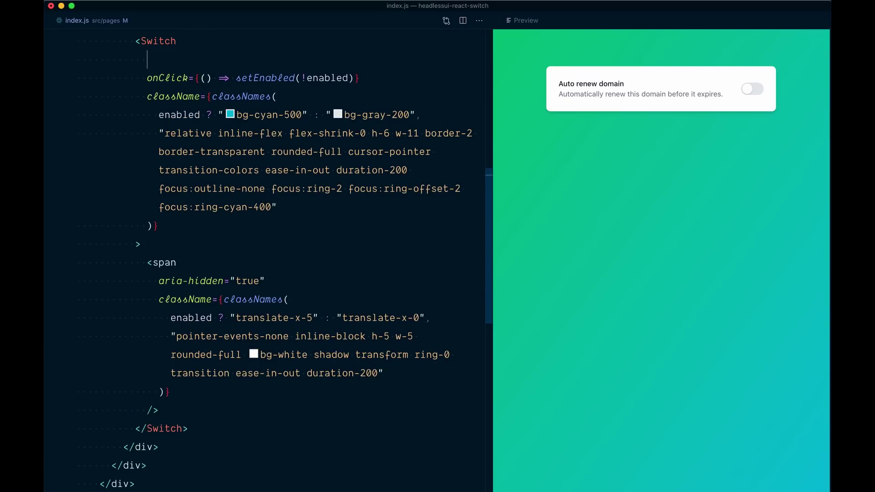
text(checked)
key(Return)
text(ena)
key(Return)
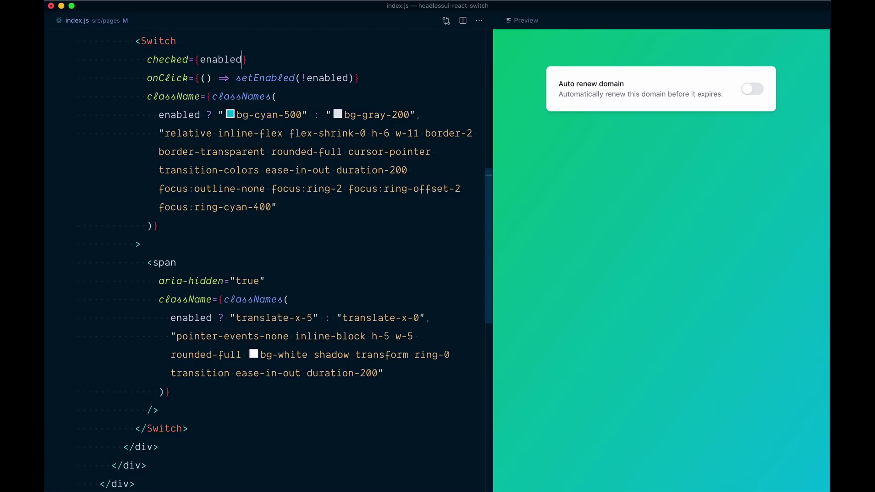
key(Right)
Step: Rename onClick to onChange and replace its arrow function with setEnabled
key(Down)
key(Home)
key(alt+shift+Right)
text(onC)
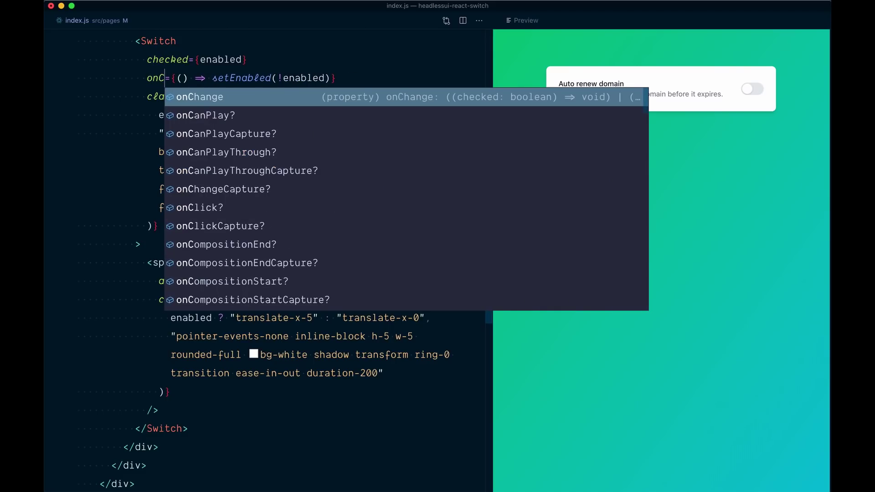
key(Return)
key(Right)
key(Right)
key(shift+End)
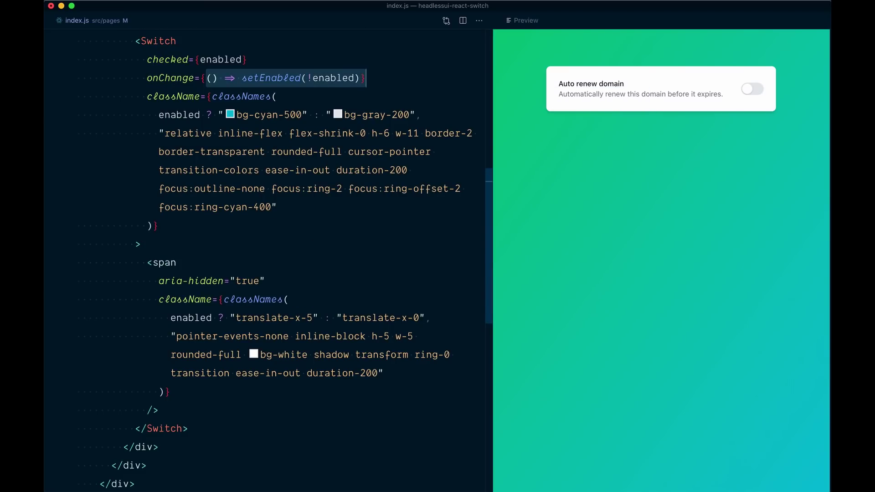
key(shift+Left)
key(BackSpace)
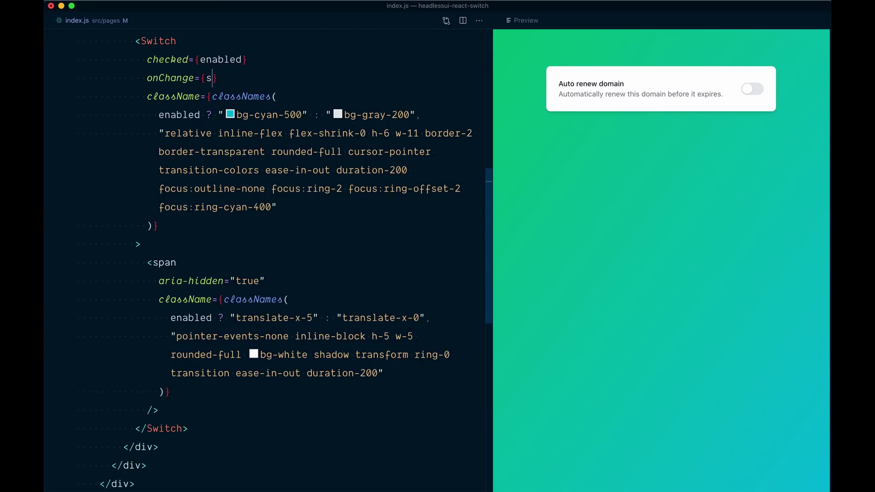
text(se)
key(Return)
click(730, 135)
click(751, 93)
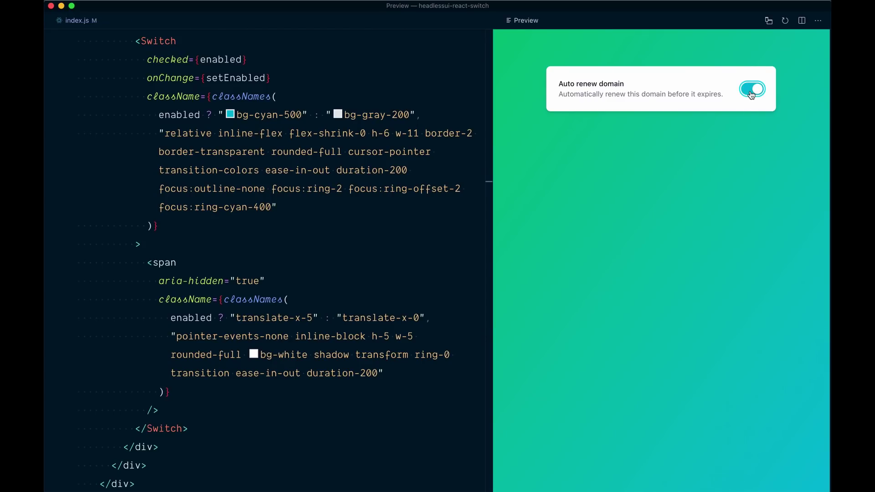
click(750, 94)
key(space)
key(space)
key(space)
key(space)
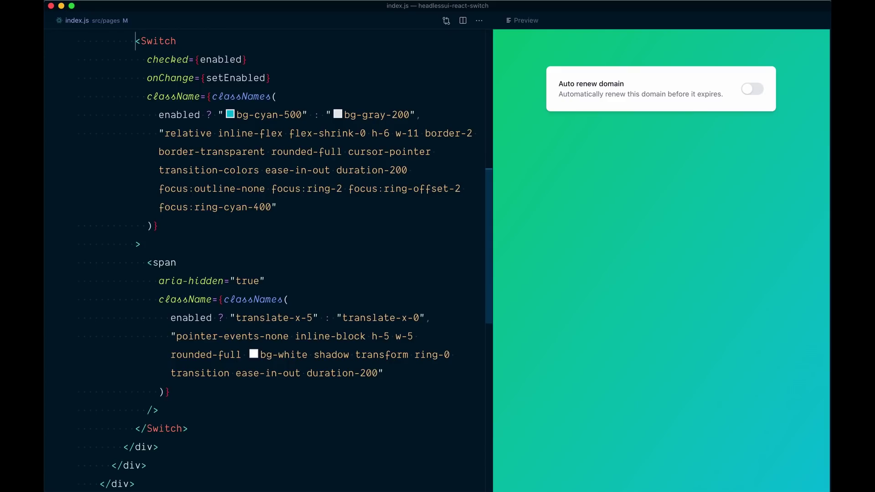
key(End)
key(Return)
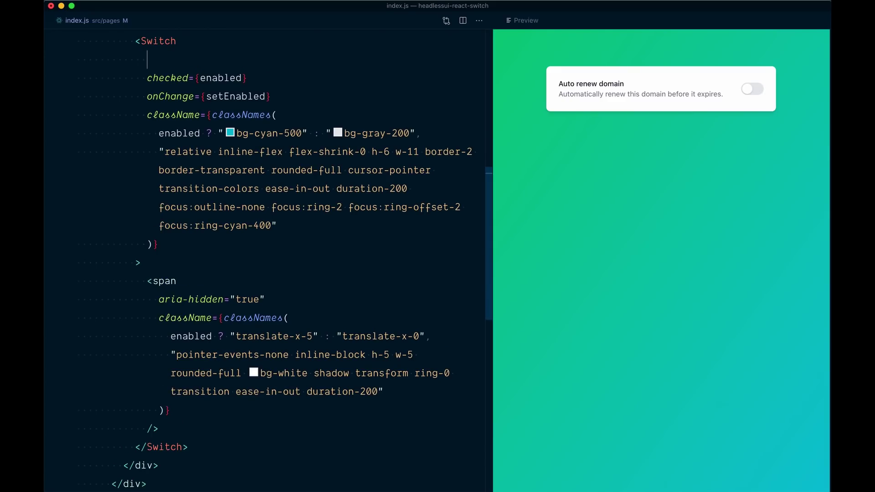
text(as)
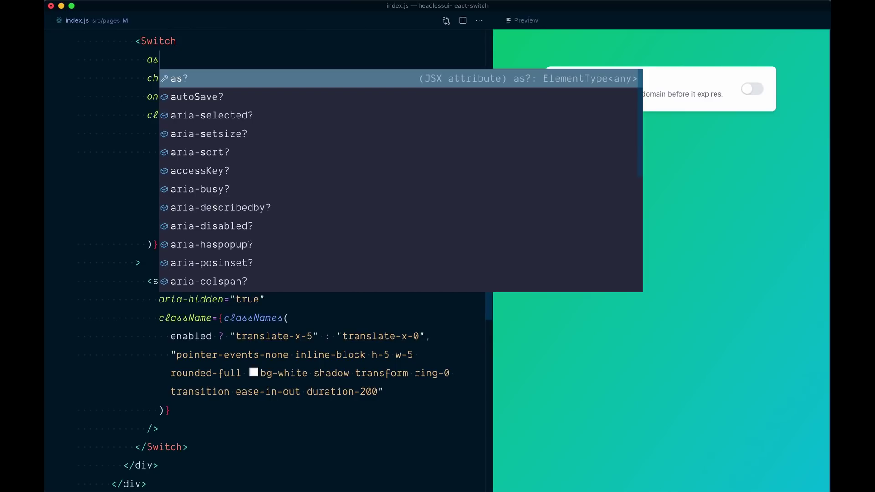
key(Tab)
text(di)
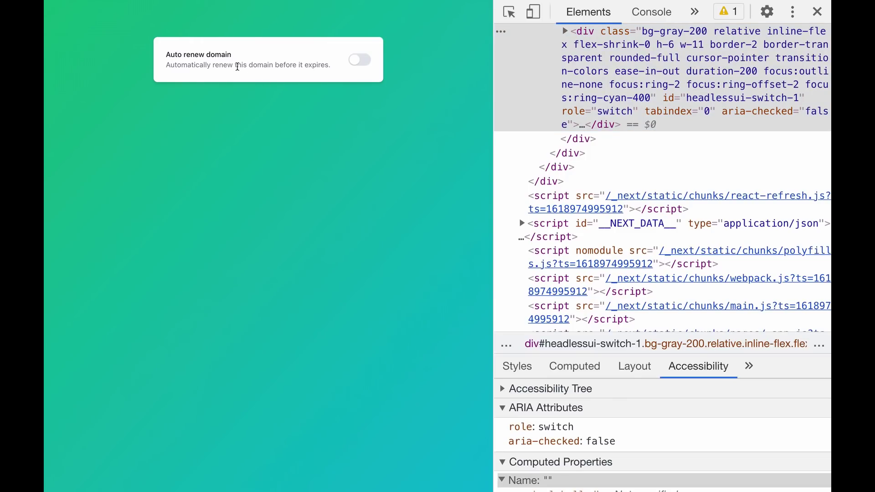
key(Tab)
key(space)
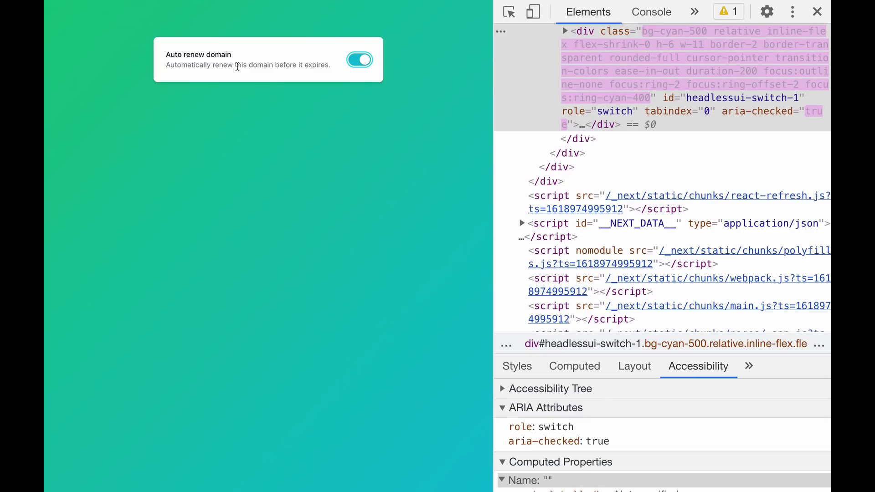
key(space)
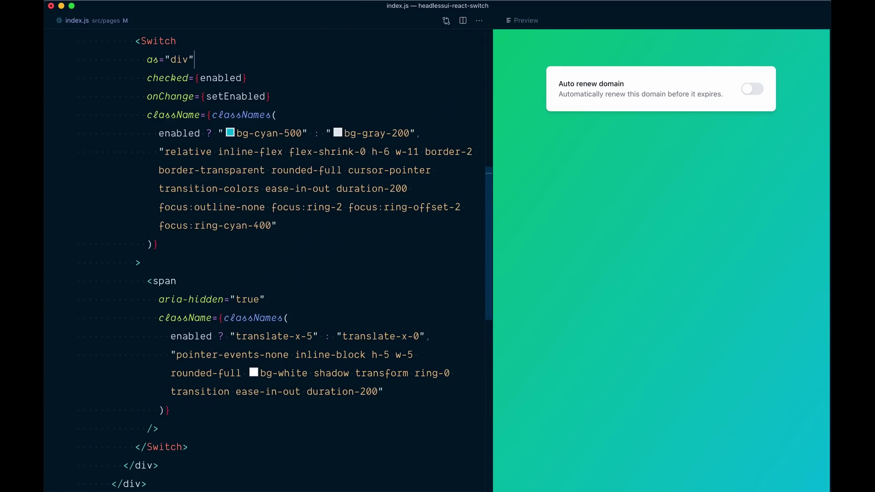
key(super+shift+Left)
key(BackSpace)
key(BackSpace)
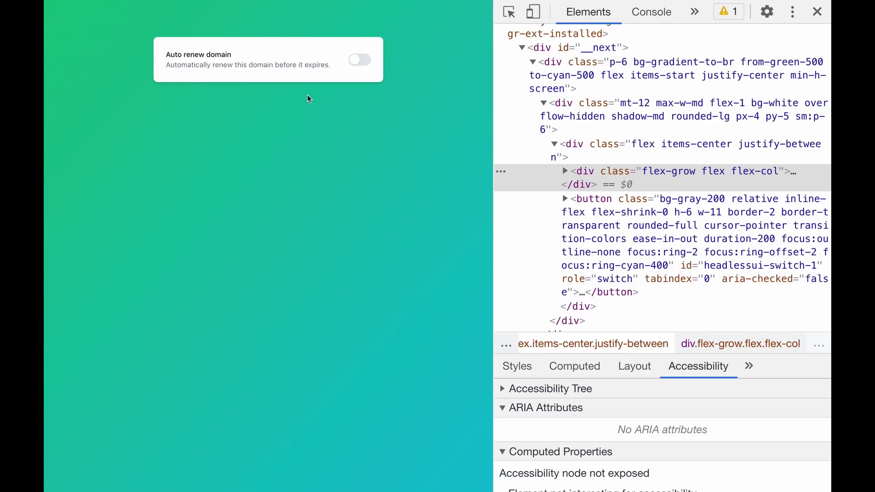
Step: Tab to the switch, toggle it on and off with Space, then expand its button node
key(Tab)
key(space)
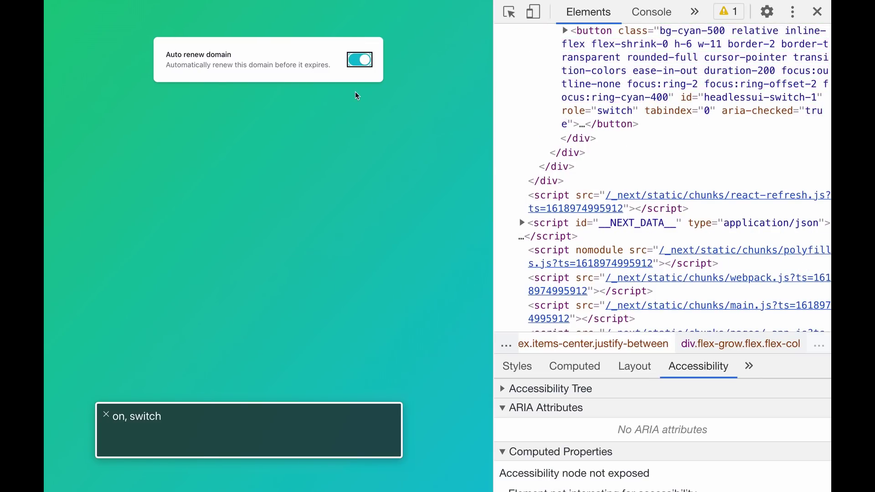
key(space)
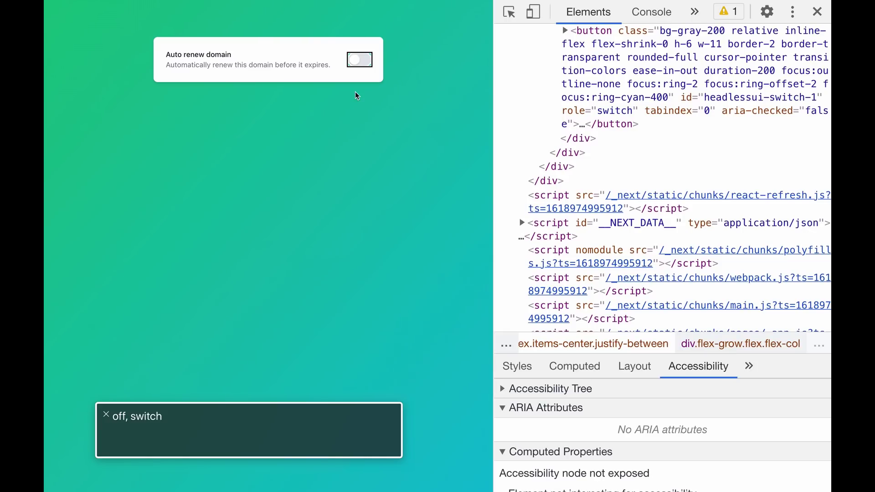
click(373, 118)
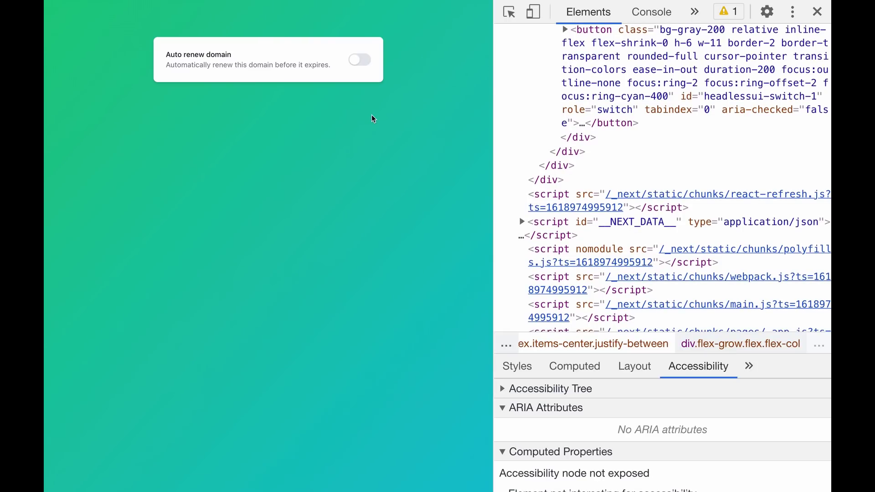
click(565, 30)
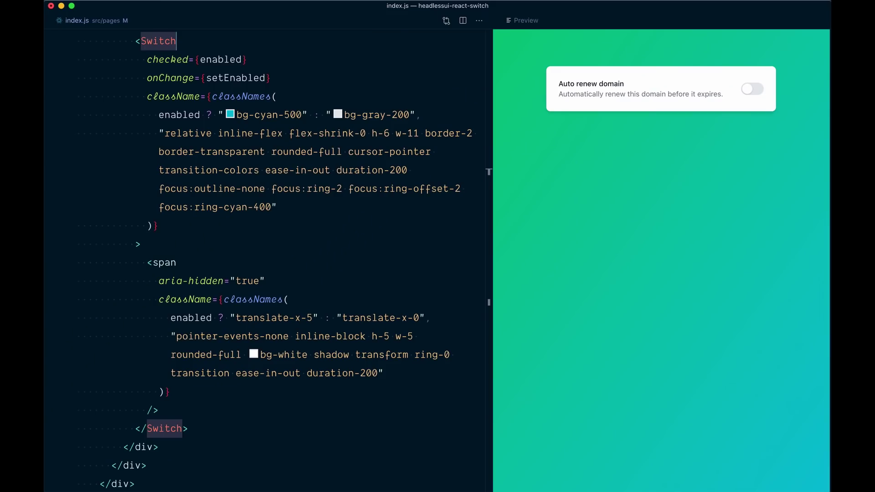
Step: Insert a screen-reader-only 'Auto renew' span above the knob span, leaving the preview switch off
key(Down)
key(Down)
key(Down)
key(Down)
key(Down)
key(Down)
key(Down)
key(Down)
key(Down)
key(Down)
key(Return)
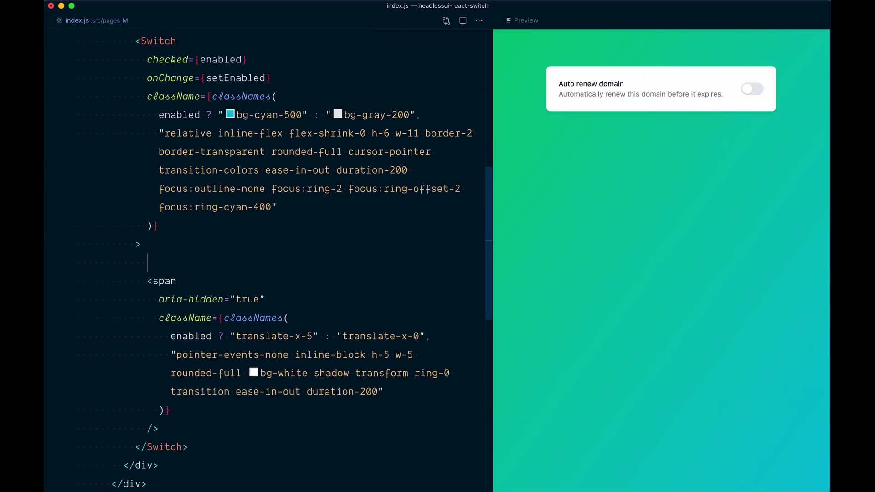
text(span)
key(Tab)
text(Auto renew)
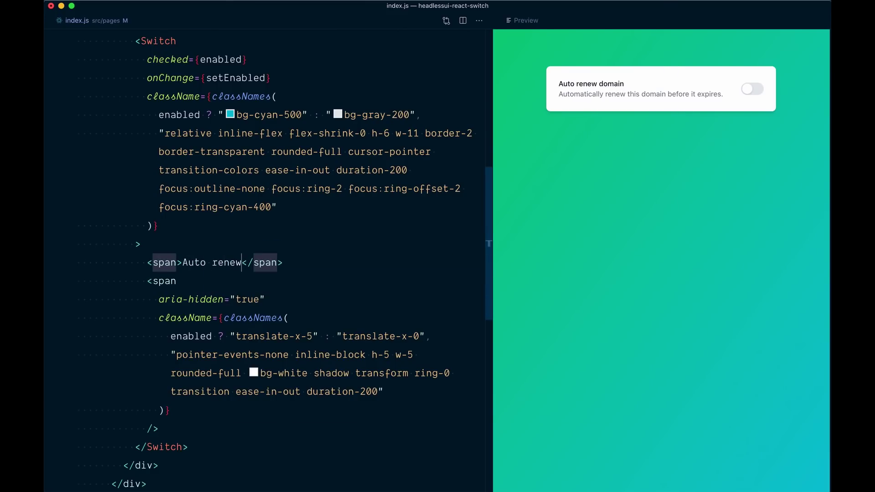
key(alt+Left)
key(alt+Left)
key(alt+Left)
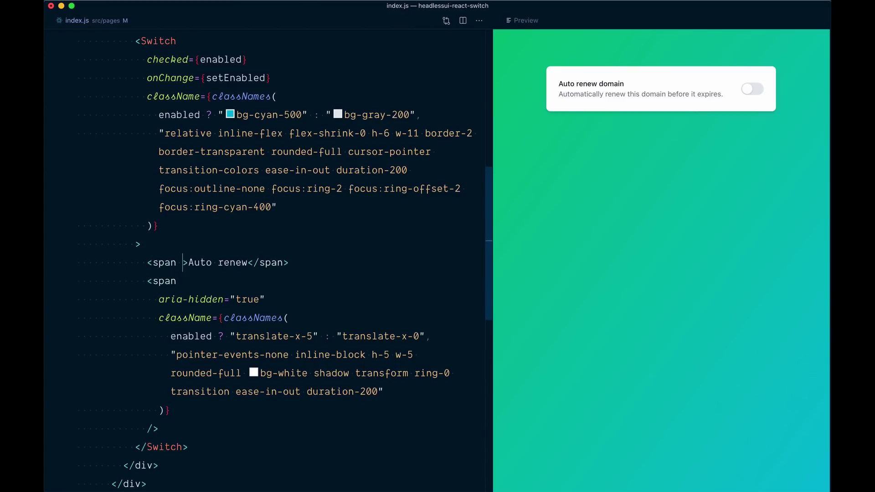
text(classN)
key(Return)
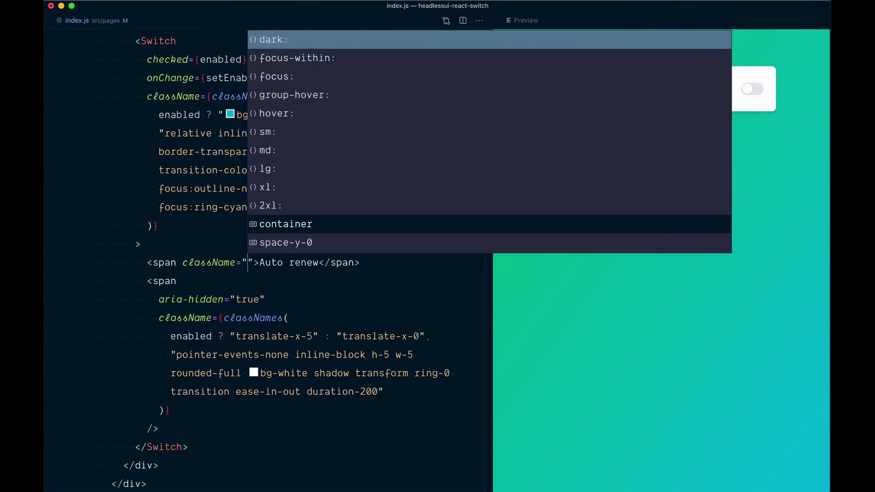
text(sr-only)
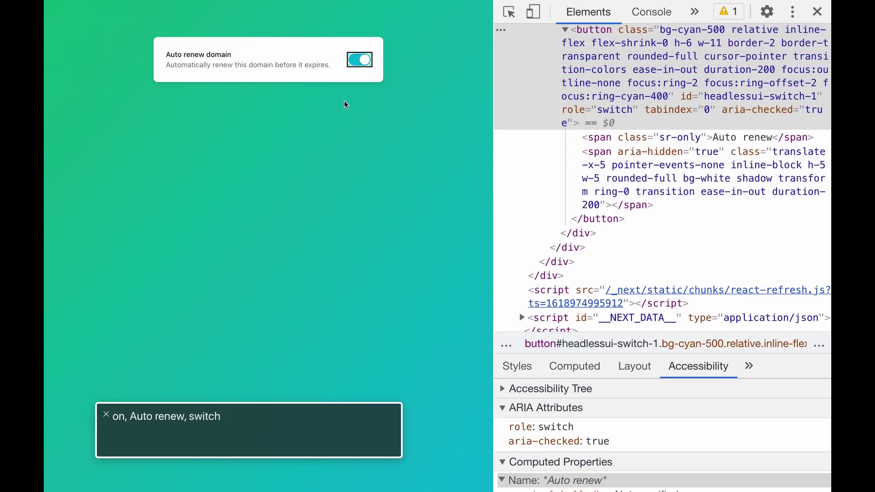
key(space)
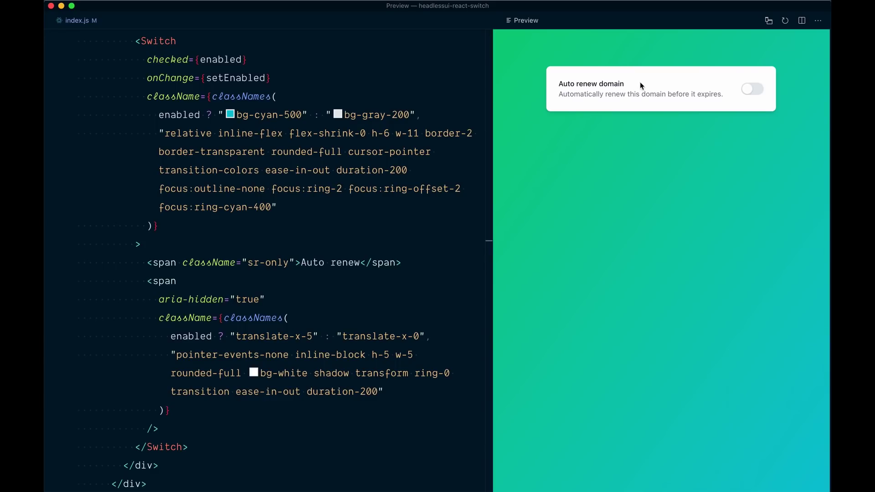
scroll(74, 142, up, 1)
scroll(73, 143, up, 3)
scroll(76, 146, up, 1)
scroll(75, 145, up, 1)
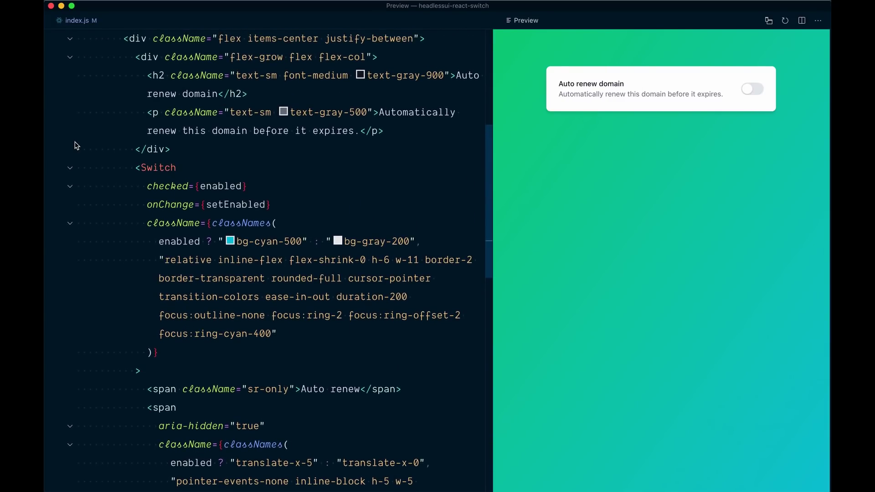
Step: Rename the h2 heading to Switch.Label with as="h2"
drag(147, 75, 248, 94)
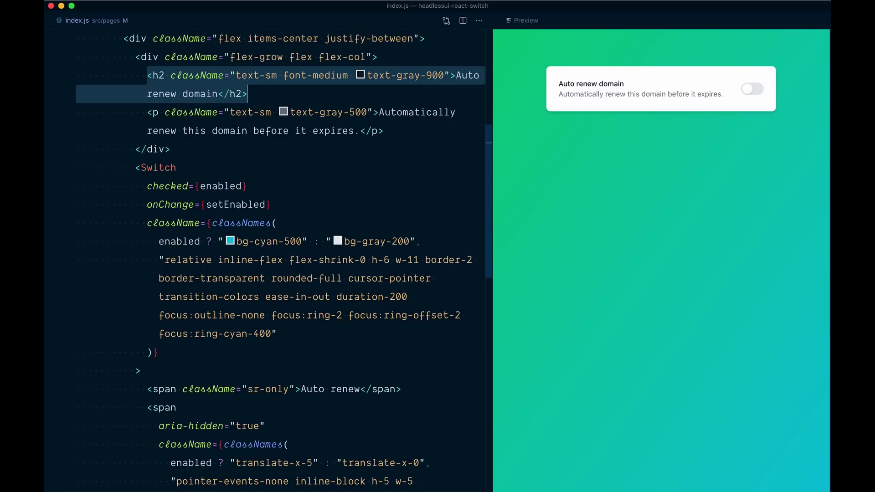
key(Left)
text(Sw)
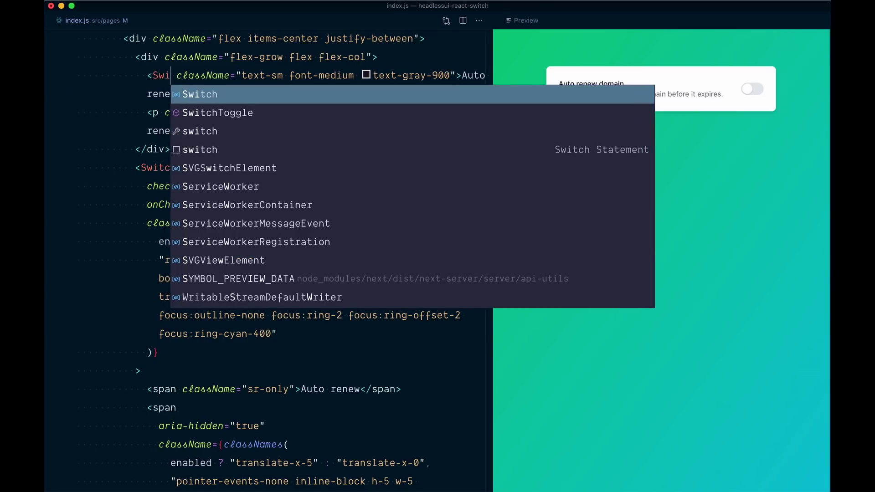
text(itch.Label)
key(Escape)
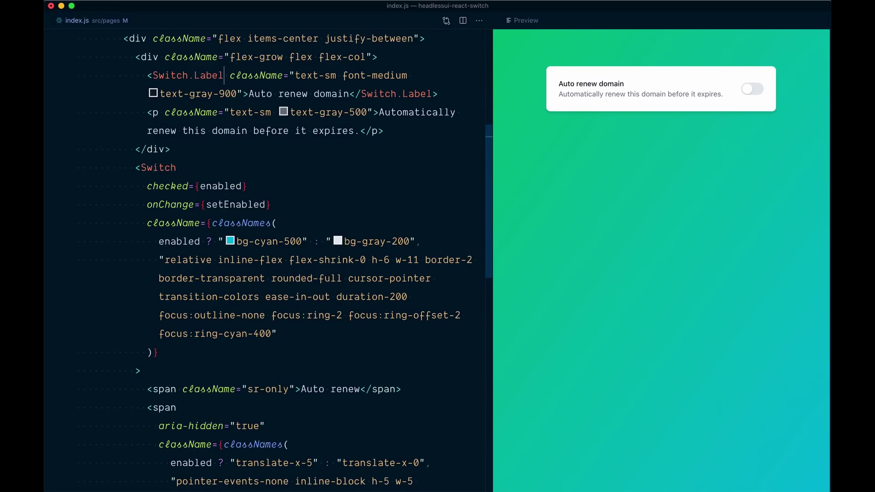
text(as=)
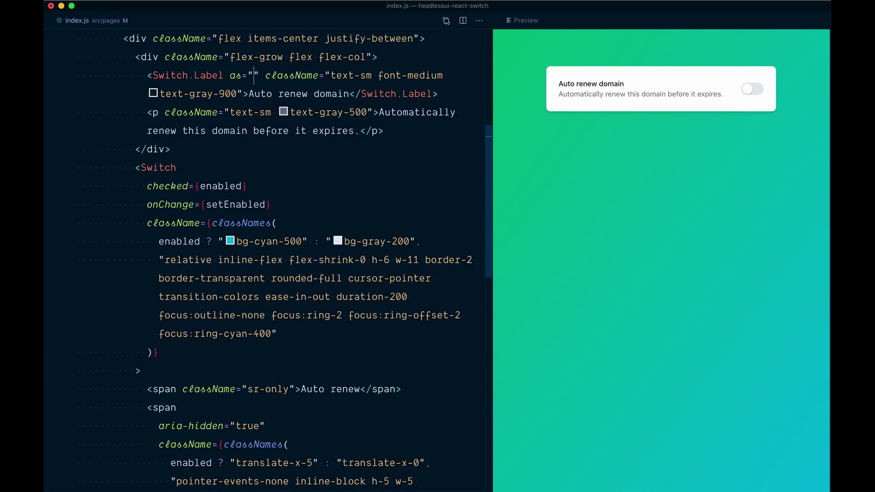
text("h2)
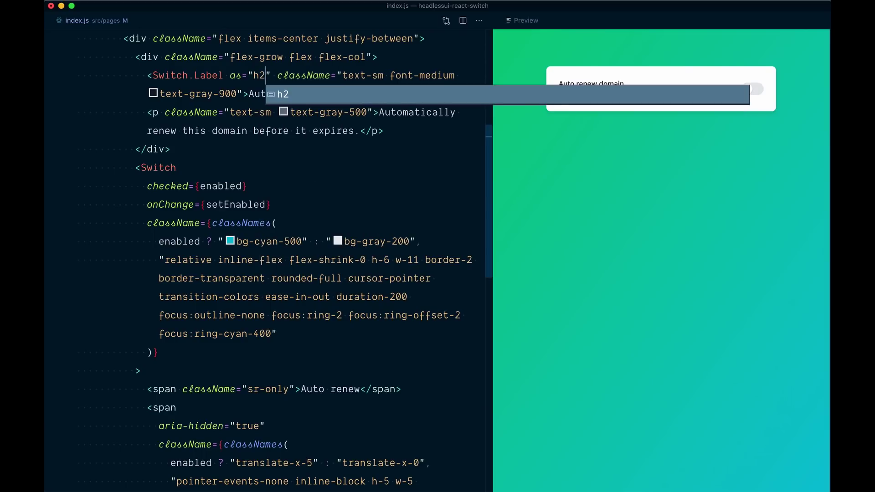
key(Escape)
Step: Rename the description p to Switch.Description with as="p" and save
key(Down)
key(Down)
key(Home)
key(Right)
key(shift+Right)
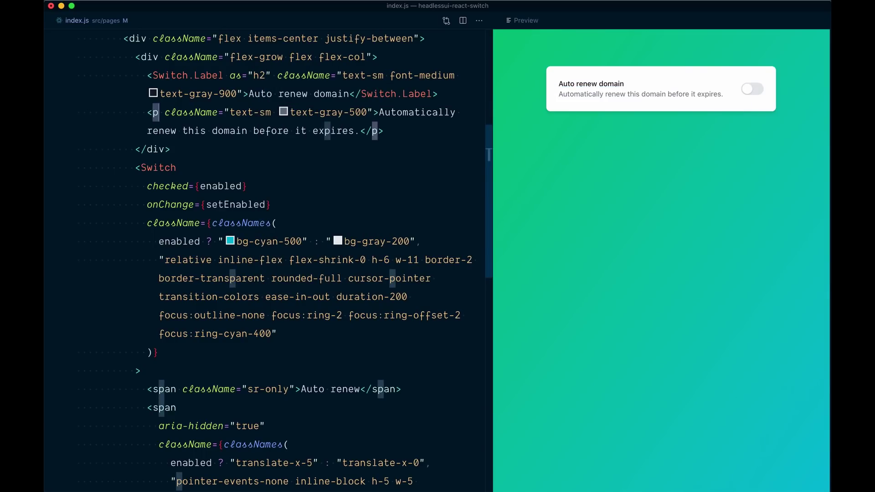
text(Switch.)
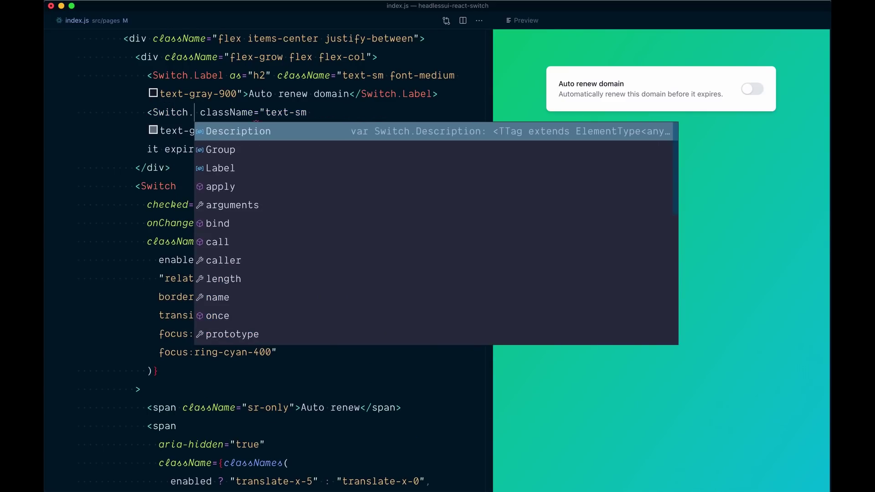
text(De)
key(Return)
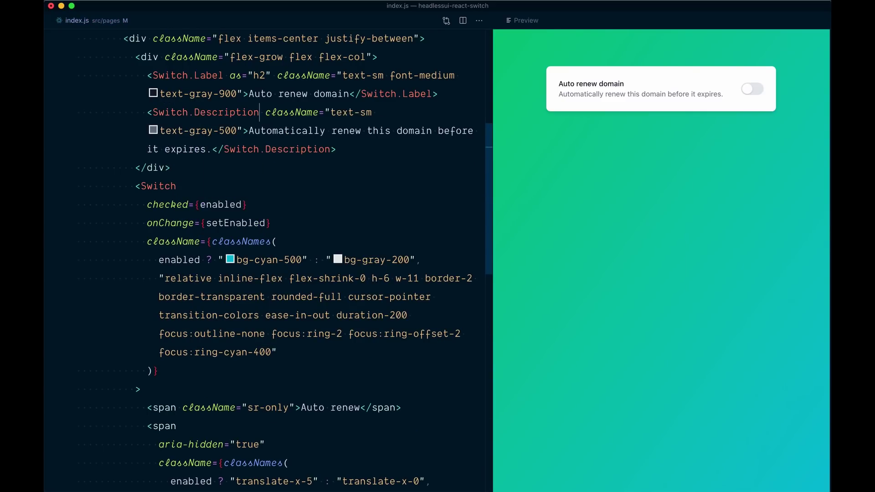
text(as="p")
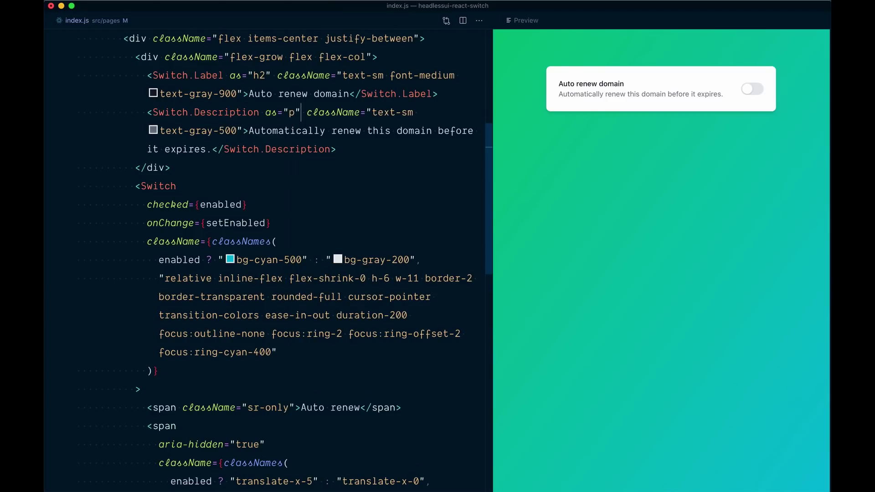
key(super+s)
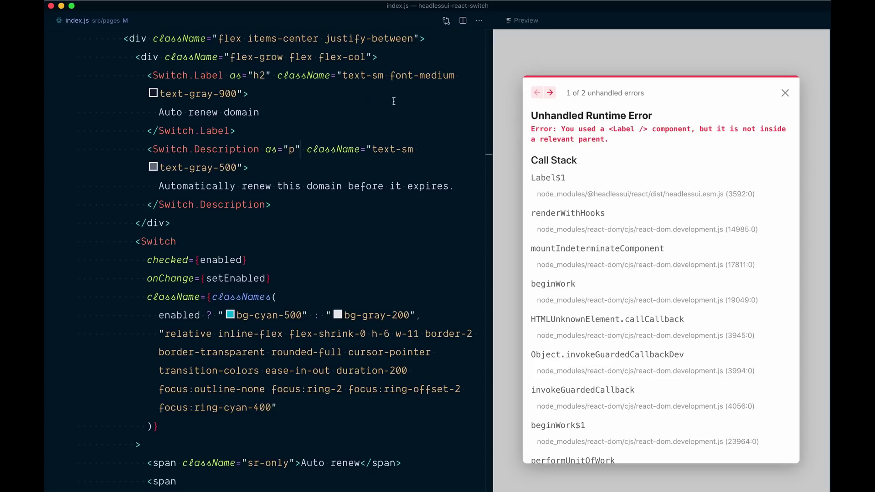
drag(124, 38, 425, 38)
Step: Rename the outer wrapper div to Switch.Group with as="div" and save
key(Down)
key(Home)
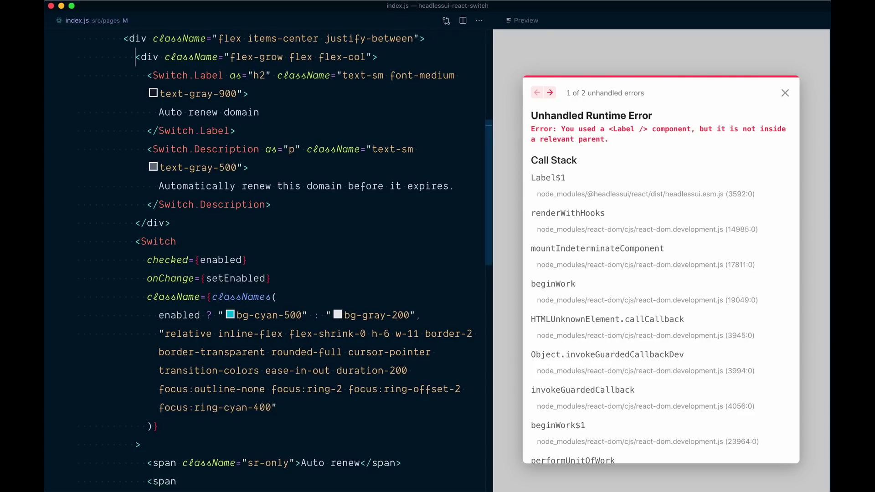
key(shift+Down)
key(shift+Down)
key(shift+Down)
key(shift+Down)
key(shift+Down)
key(shift+Down)
key(shift+Down)
key(shift+Down)
key(shift+Down)
key(shift+Down)
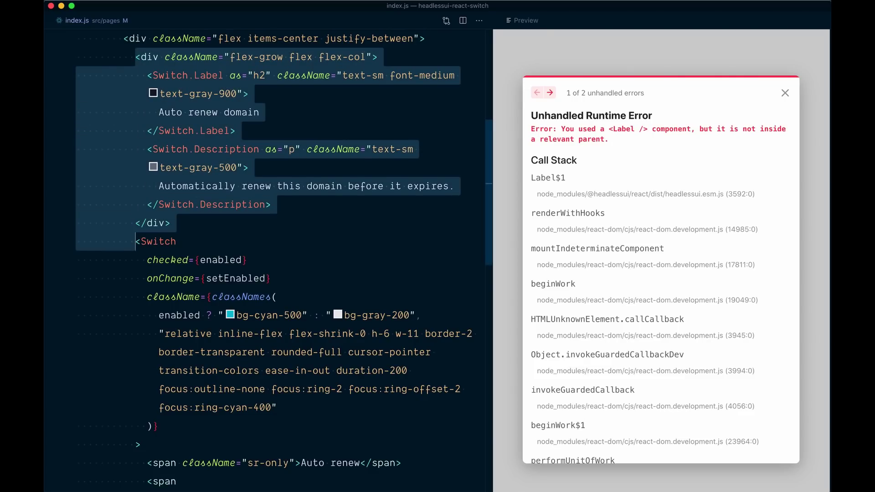
key(Up)
key(Home)
key(Right)
key(shift+alt+Right)
text(Switch.Group)
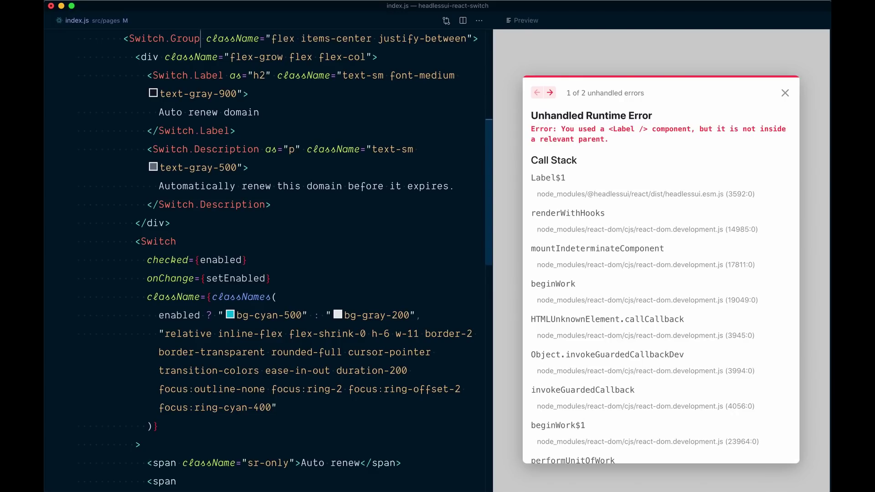
text( as="div)
key(ctrl+s)
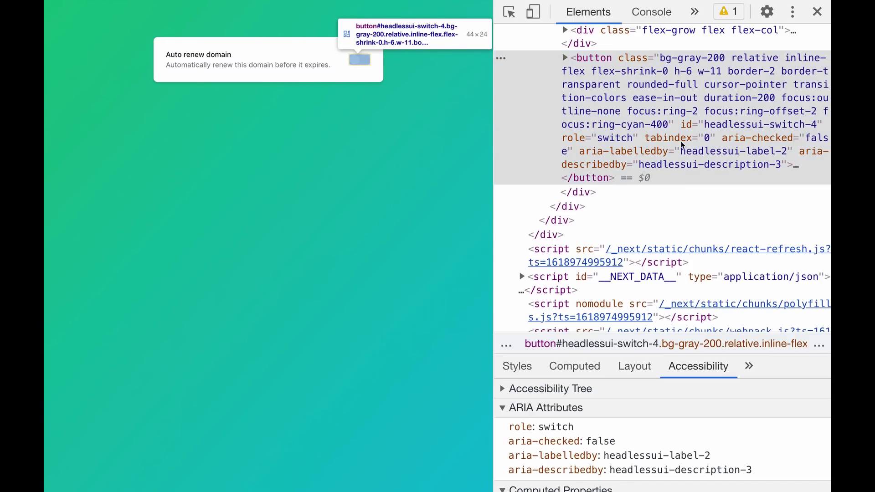
Step: Expand the div holding the h2 and p, then toggle the switch on and off with Space
click(564, 31)
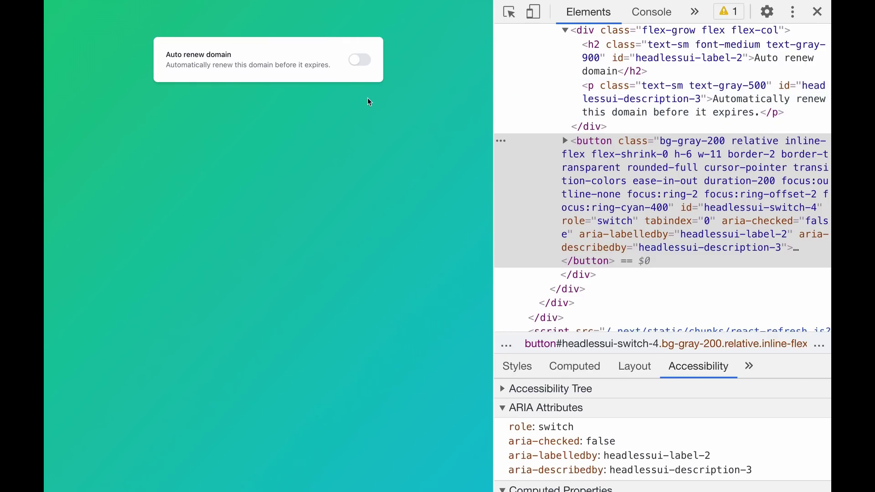
key(space)
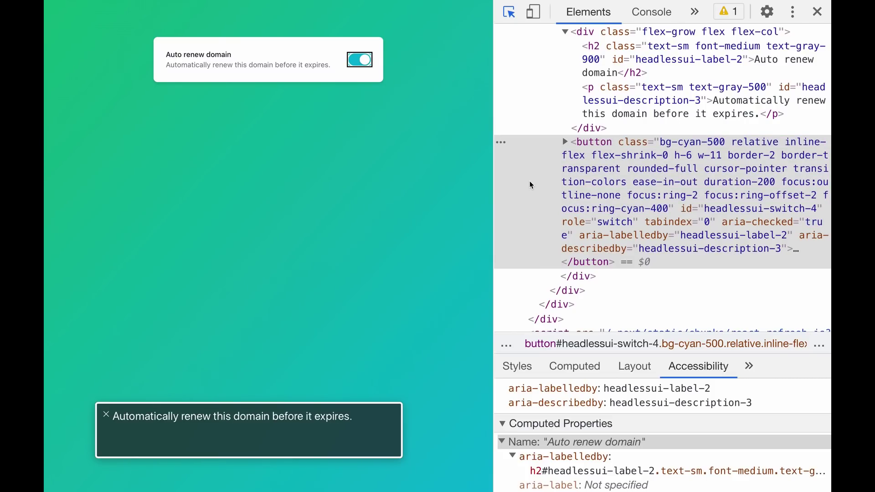
key(space)
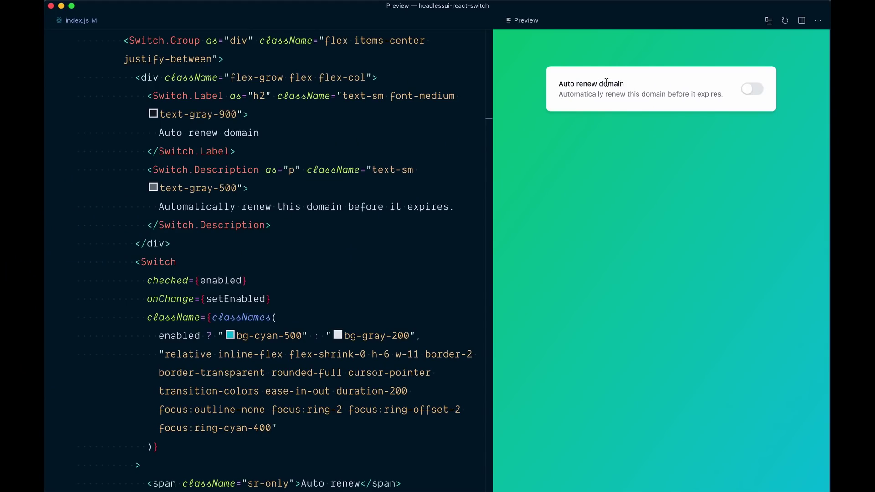
Step: Click the 'Auto renew domain' label seven times to toggle the switch, then return to the editor
click(561, 85)
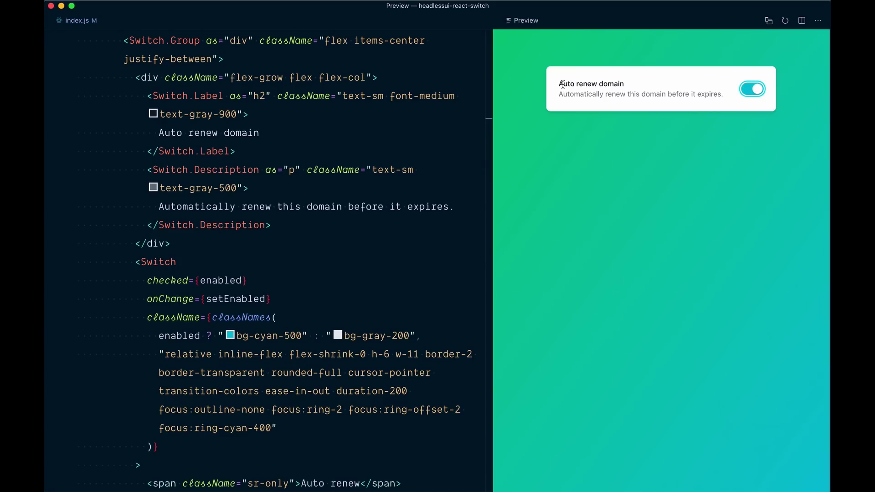
click(614, 83)
click(613, 84)
click(614, 84)
click(579, 83)
click(560, 84)
click(566, 84)
click(147, 96)
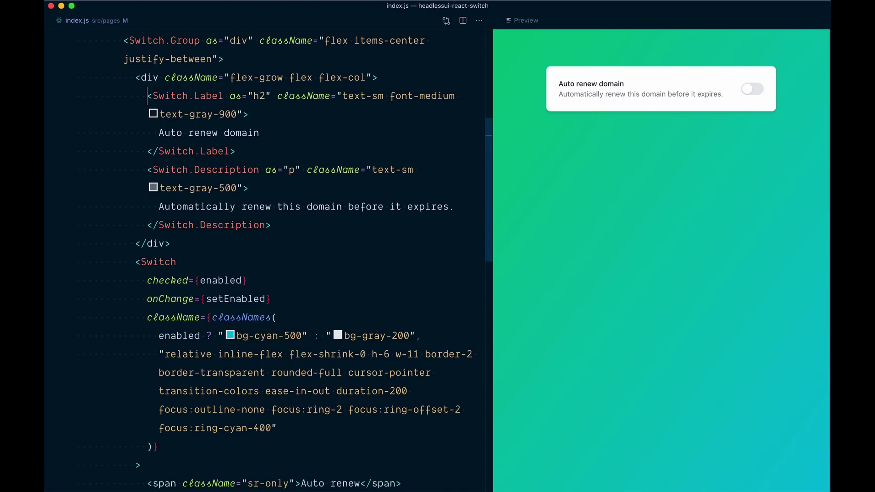
Step: Add passive to Switch.Label after its className, then Tab to the preview switch and toggle it with Space
key(alt+shift+Right)
key(alt+shift+Right)
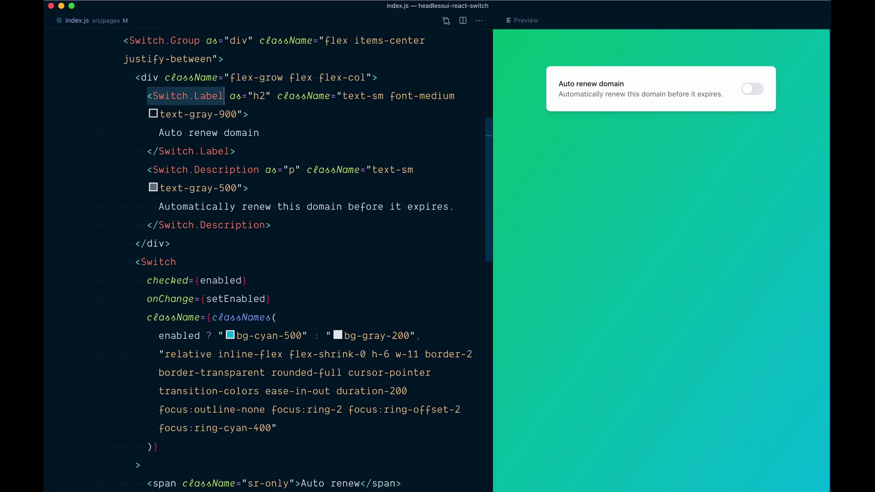
key(Down)
key(End)
key(Left)
text(passive)
click(532, 104)
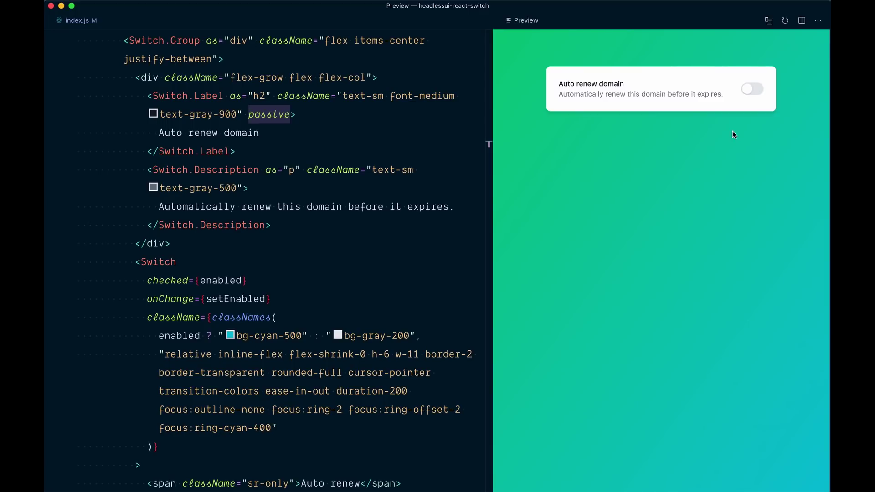
key(Tab)
key(space)
key(space)
key(space)
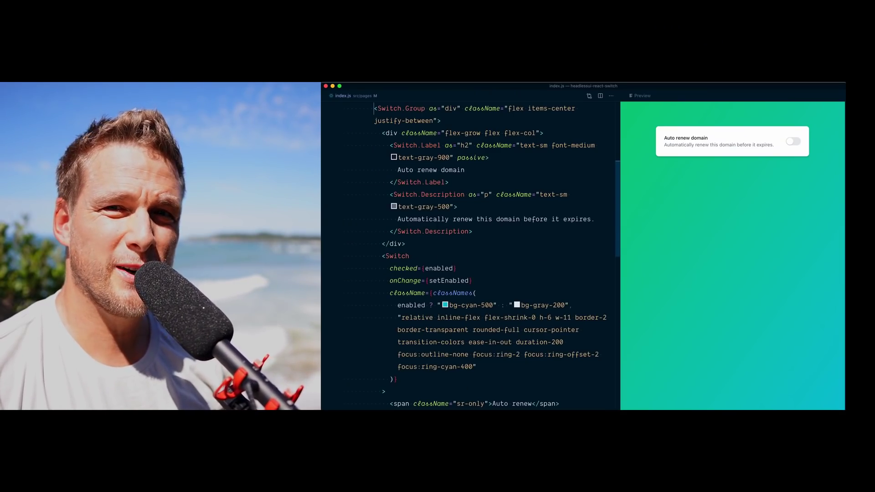